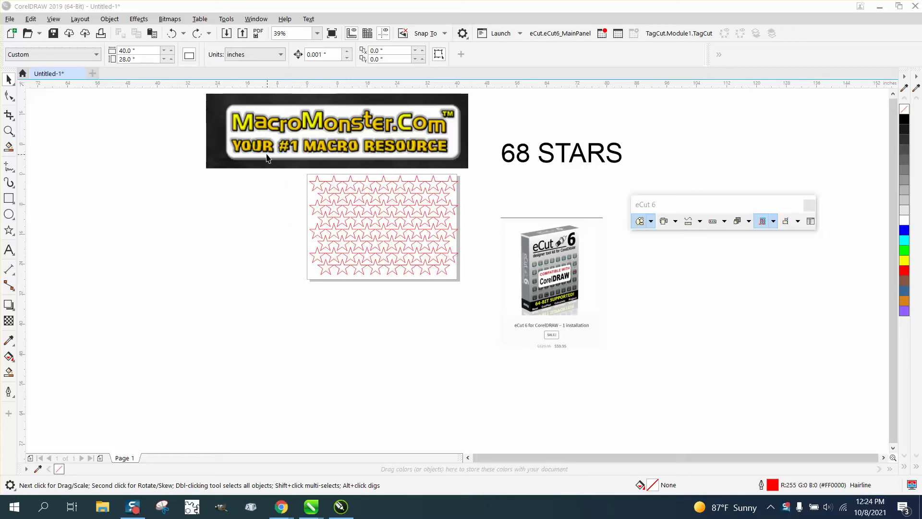
Zoom around the logo and product box, then close in on the red star grid.
left_click(8, 130)
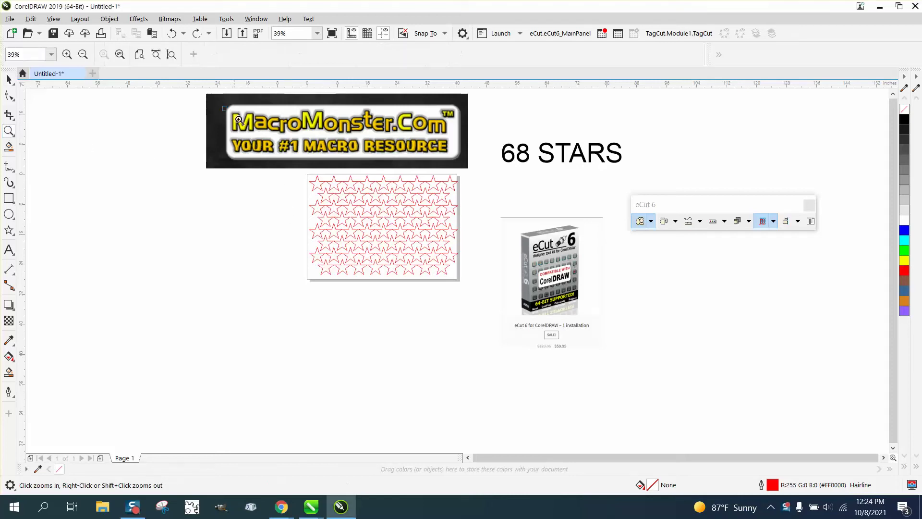
left_click_drag(223, 105, 490, 181)
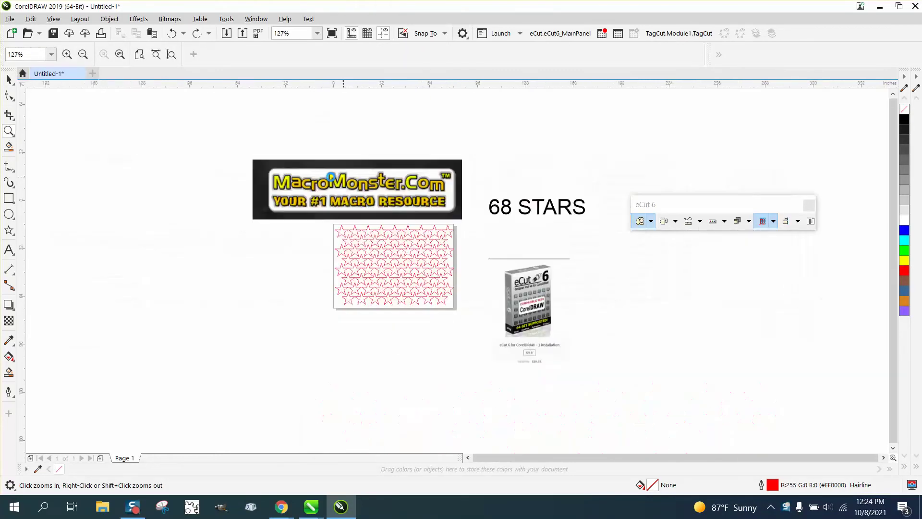
right_click(330, 178)
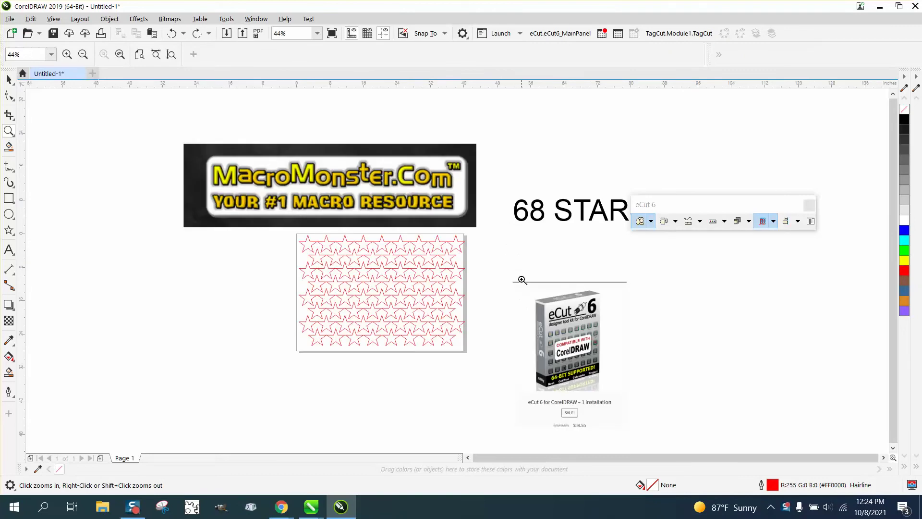
left_click_drag(521, 279, 657, 403)
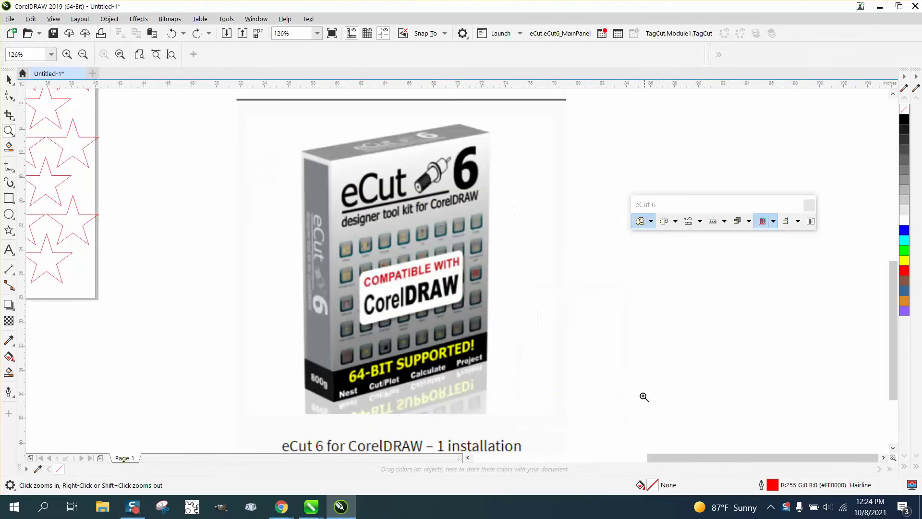
right_click(449, 315)
left_click_drag(338, 264, 451, 331)
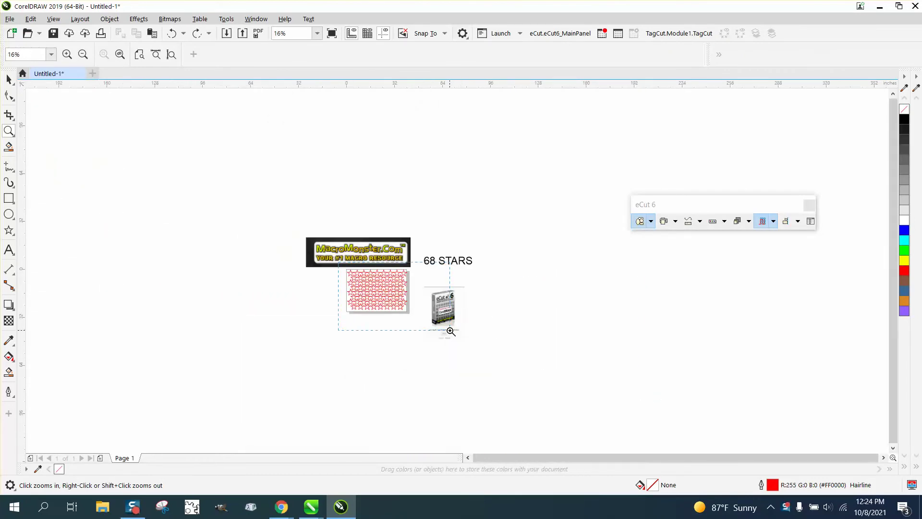
key("space")
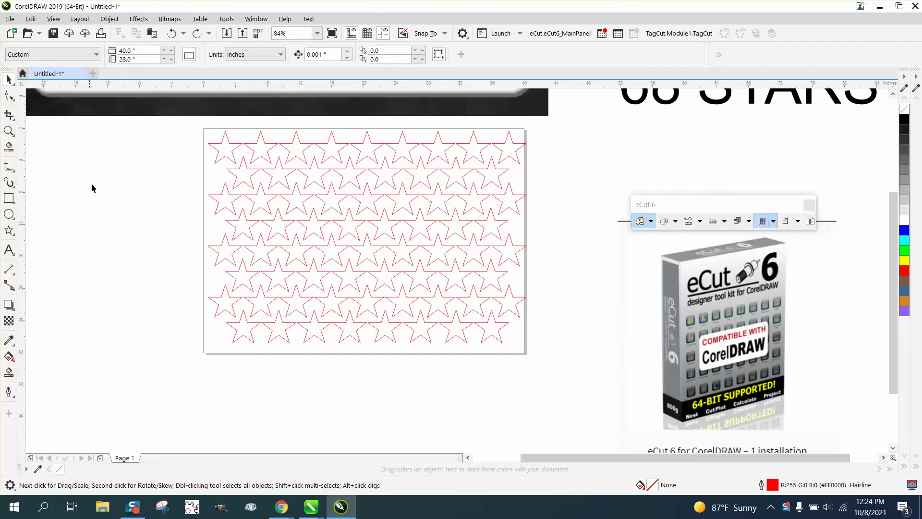
left_click(216, 165)
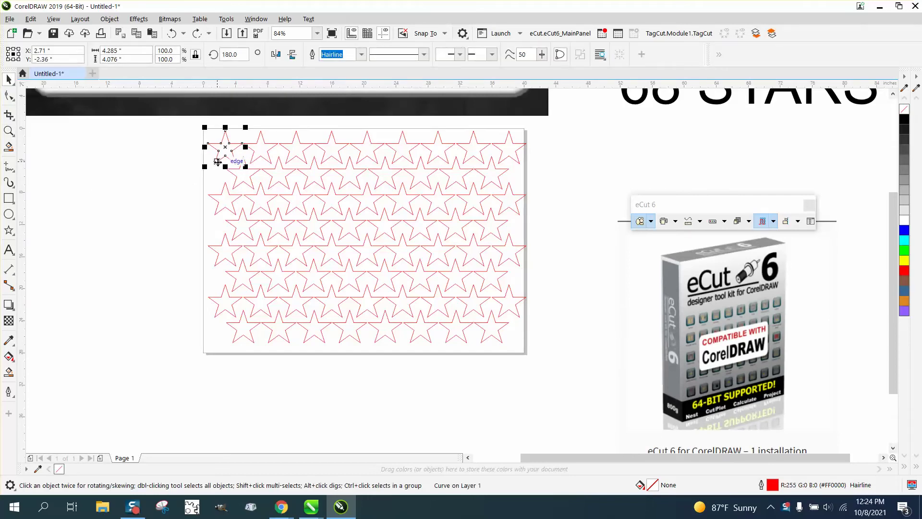
key("Tab")
key("Tab")
key("Tab")
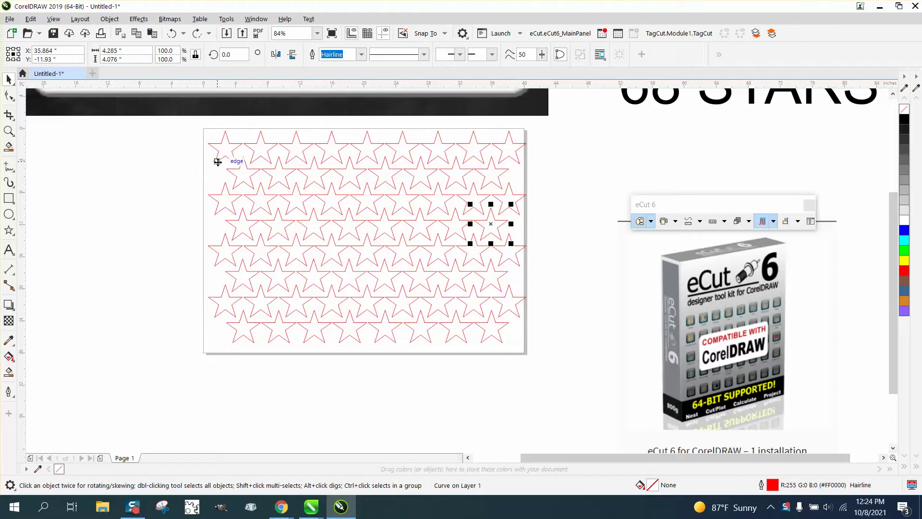
key("Tab")
key("Tab")
key("Tab")
key("Tab")
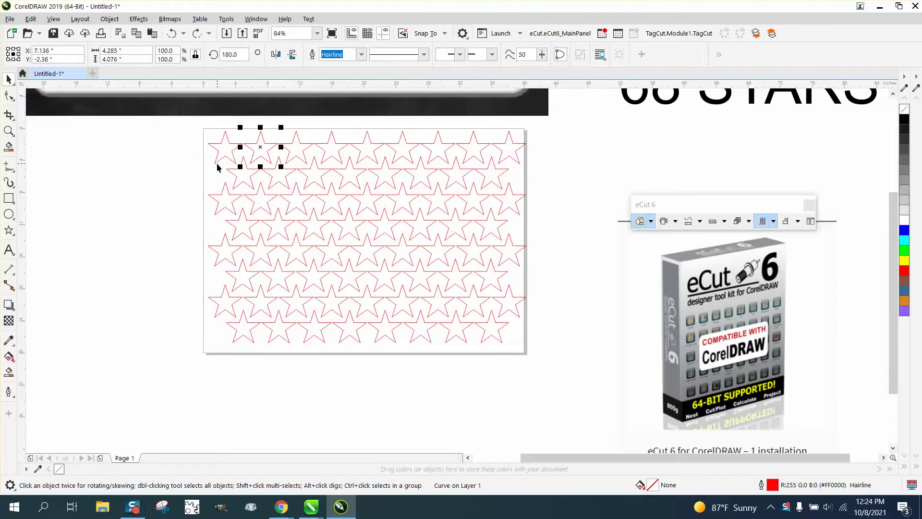
key("Tab")
key("Tab")
key("Tab")
key("Tab")
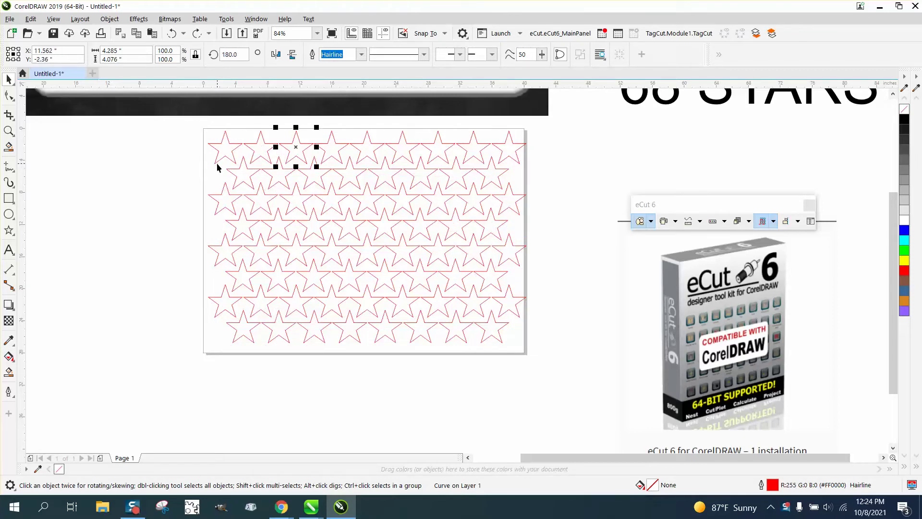
key("Tab")
key("Tab")
left_click(189, 191)
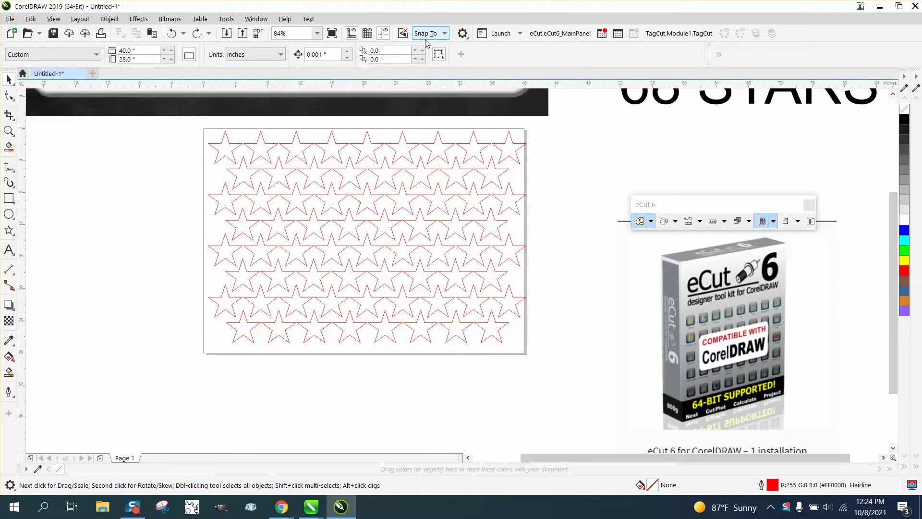
Dismiss eCut's 'Select shapes.' warning, marquee-select all 68 stars, and reopen the eCut list.
left_click(773, 222)
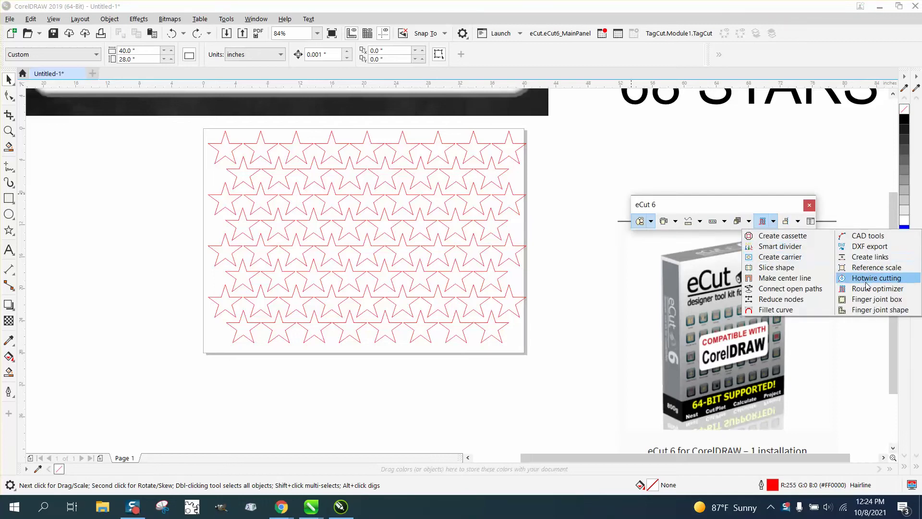
left_click(847, 289)
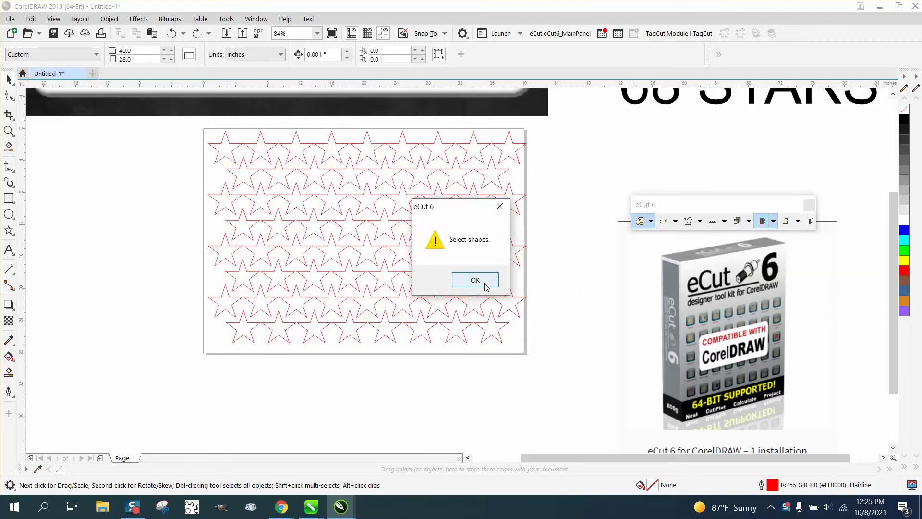
left_click(475, 280)
left_click_drag(172, 123, 574, 368)
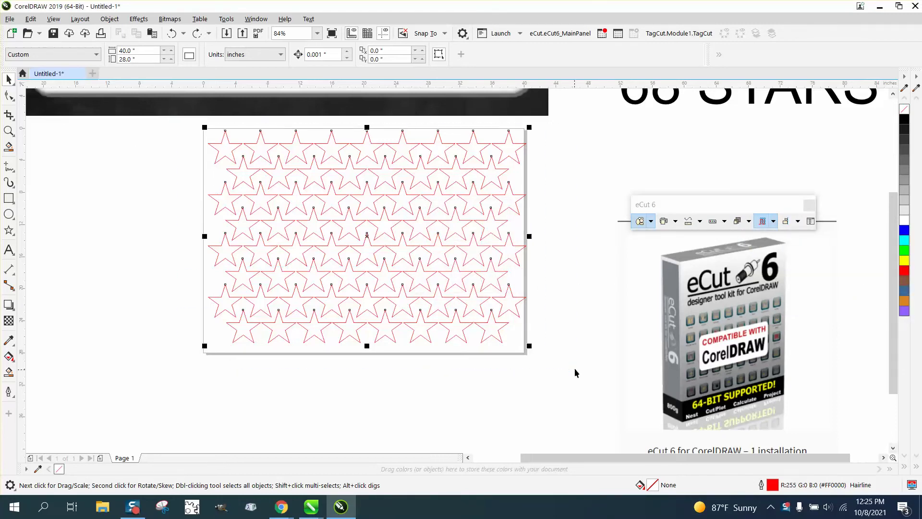
left_click(773, 222)
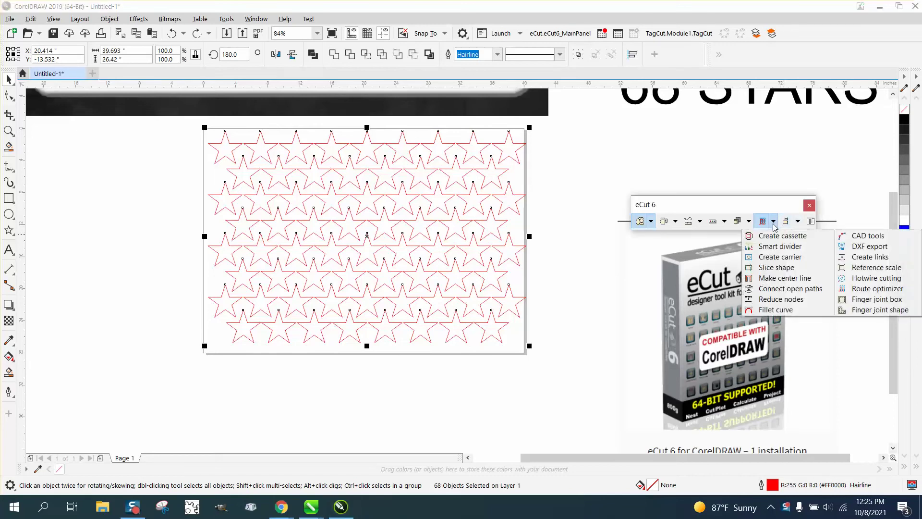
Apply Route optimizer to the stars using the Manual search direction and a traced search path.
left_click(856, 290)
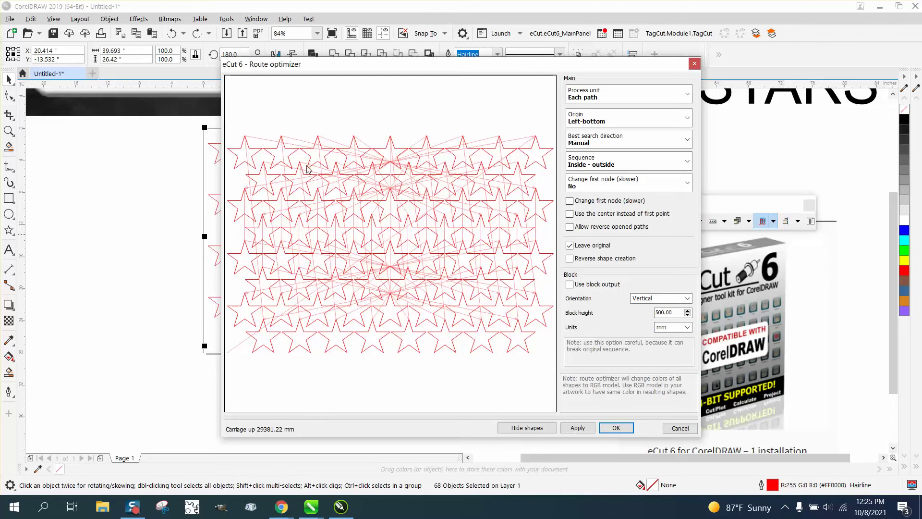
left_click(686, 143)
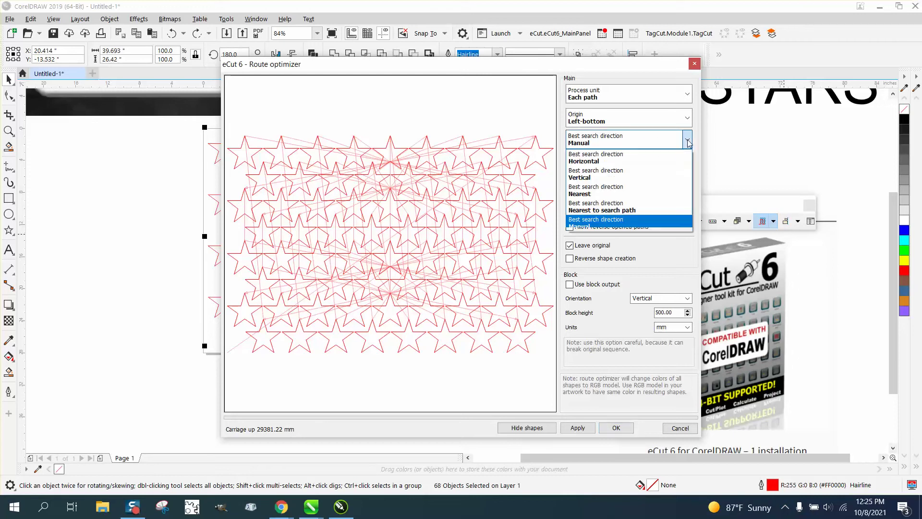
left_click(686, 142)
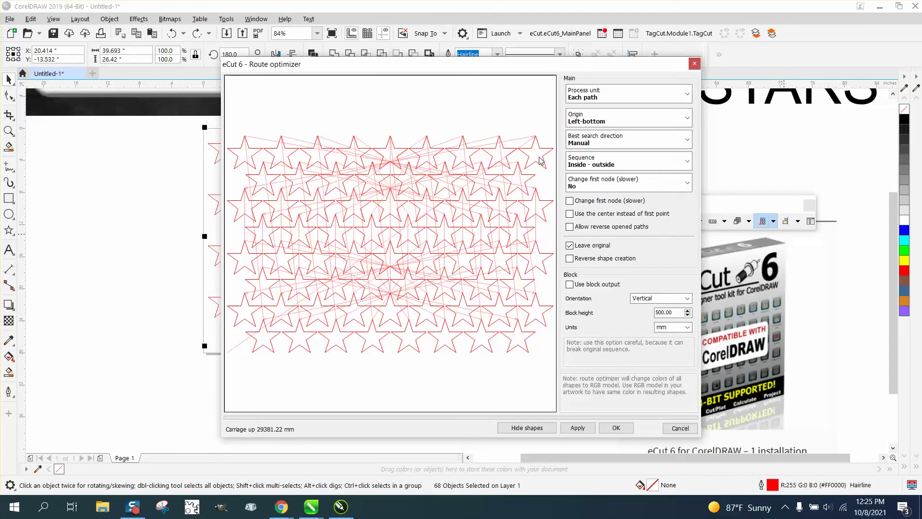
mouse_move(244, 159)
left_mouse_down()
mouse_move(527, 156)
mouse_move(266, 185)
mouse_move(263, 211)
mouse_move(536, 211)
mouse_move(497, 236)
mouse_move(313, 235)
mouse_move(259, 243)
mouse_move(254, 257)
mouse_move(526, 264)
mouse_move(507, 288)
mouse_move(262, 288)
mouse_move(246, 310)
mouse_move(539, 322)
mouse_move(494, 344)
mouse_move(264, 344)
left_mouse_up()
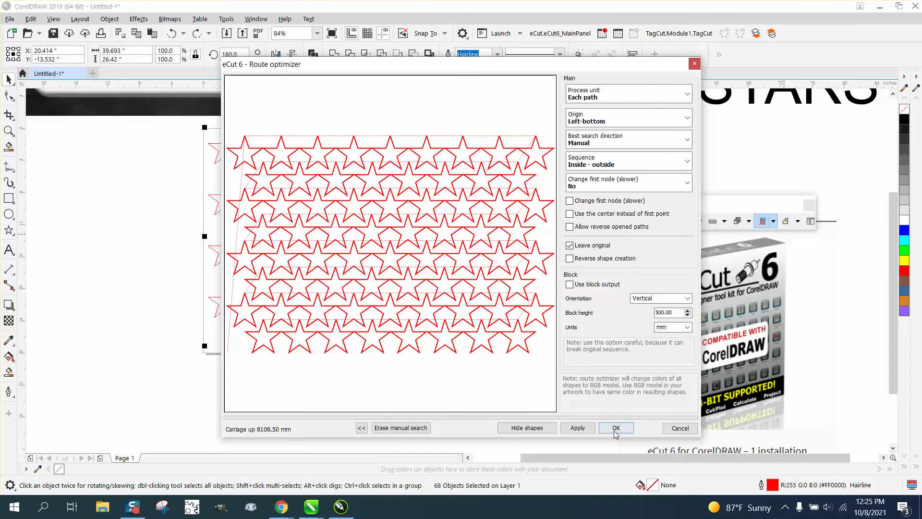
left_click(579, 429)
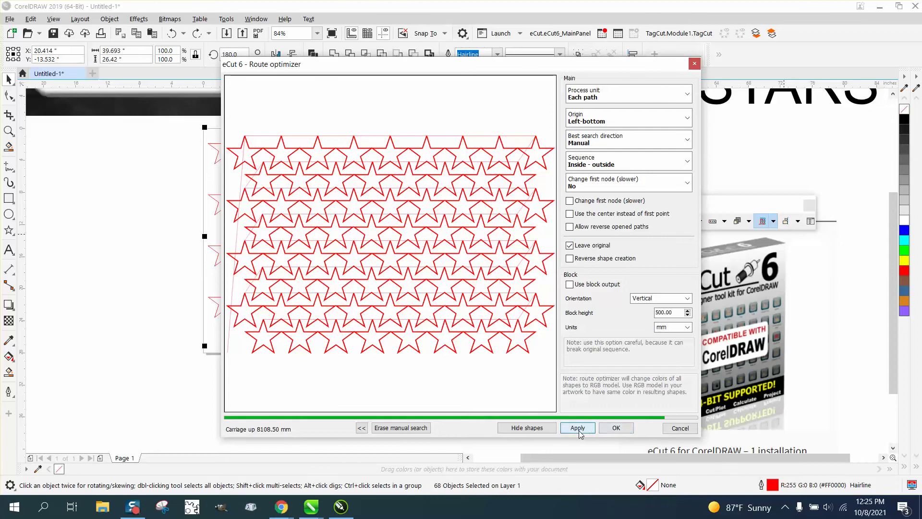
Close the route optimizer and delete the old star pattern from the page.
left_click(616, 428)
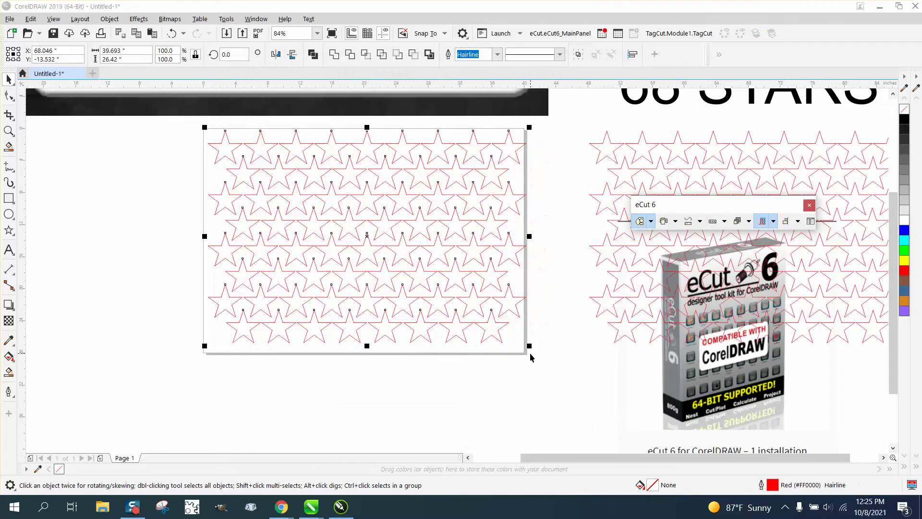
left_click(471, 249)
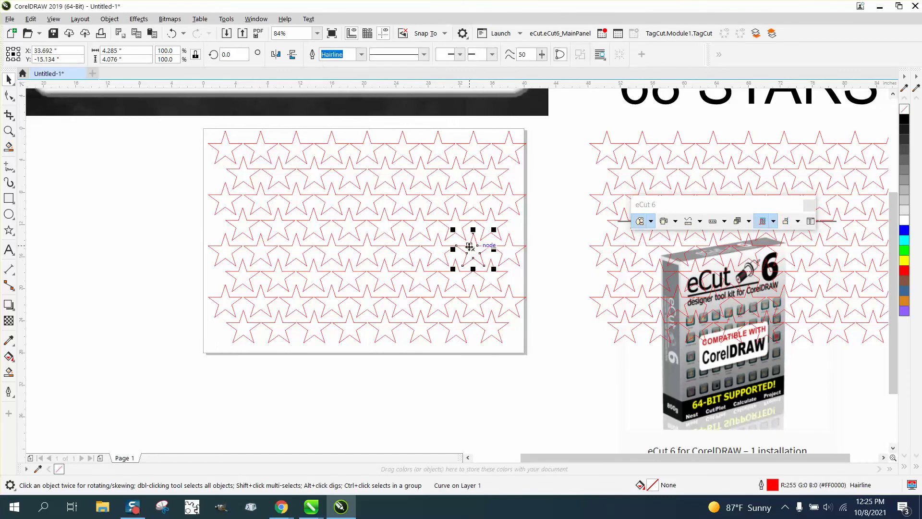
scroll(461, 248, "down", 3)
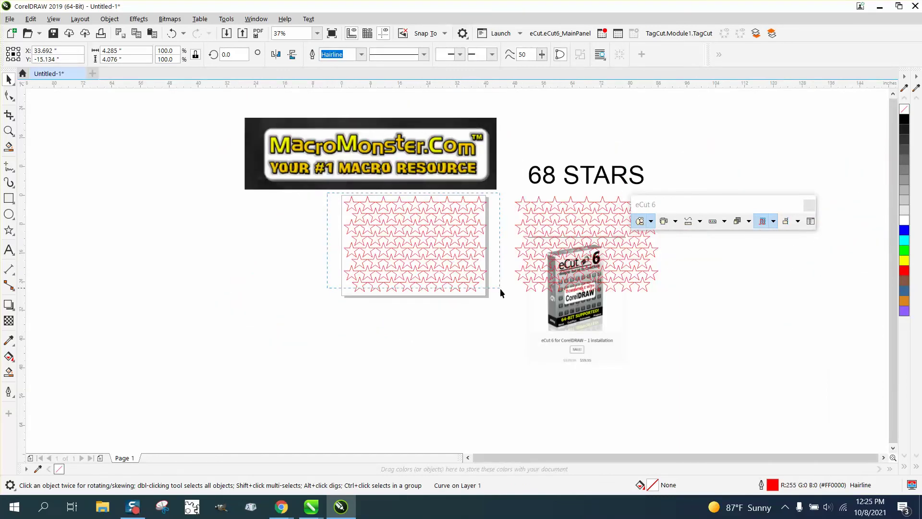
left_click_drag(325, 195, 504, 297)
key("Delete")
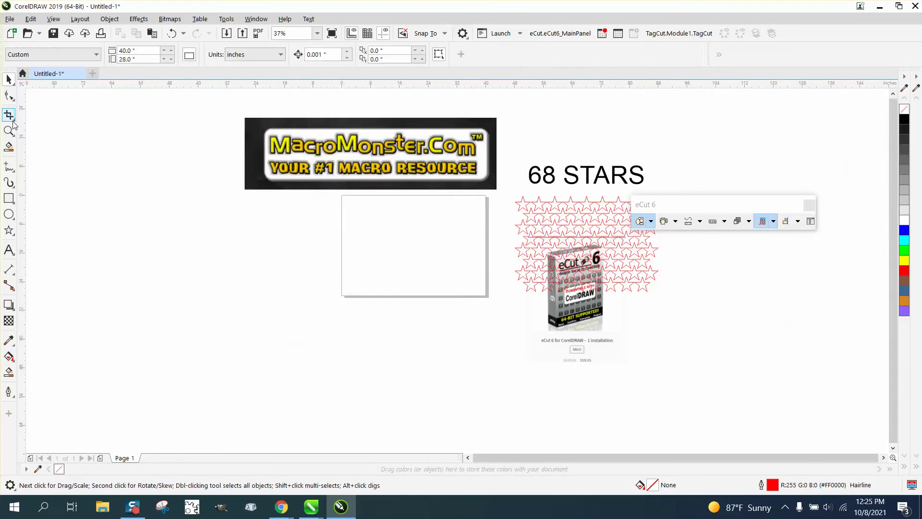
Move the 68-star group onto the empty page.
left_click(10, 131)
left_click_drag(264, 120, 488, 204)
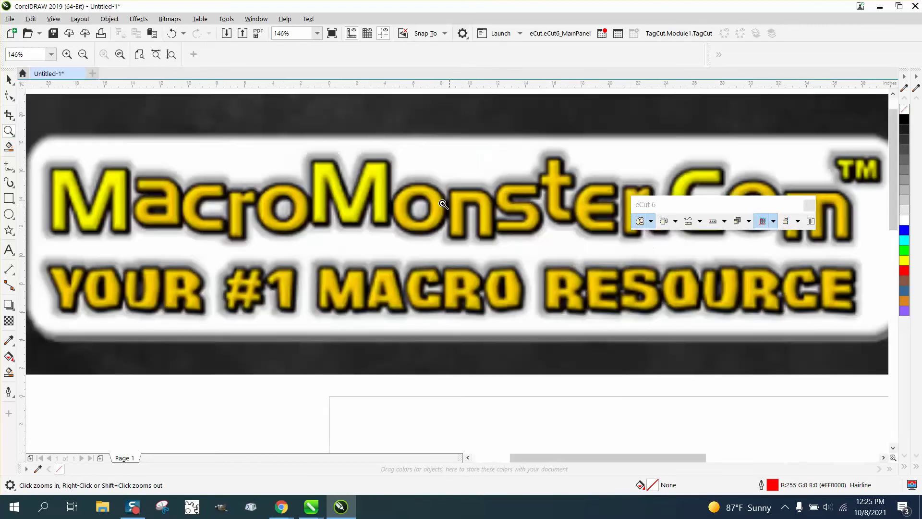
scroll(443, 205, "down", 5)
scroll(472, 266, "down", 5)
scroll(452, 237, "up", 8)
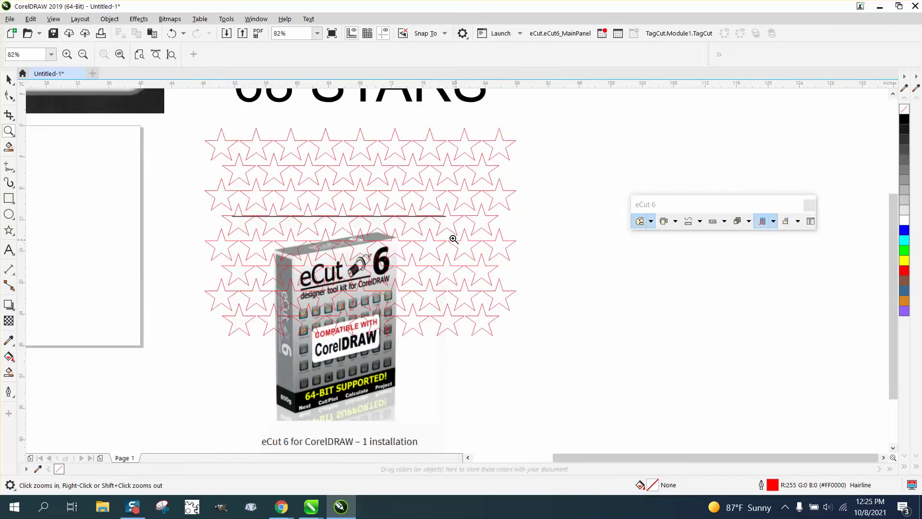
left_click(8, 80)
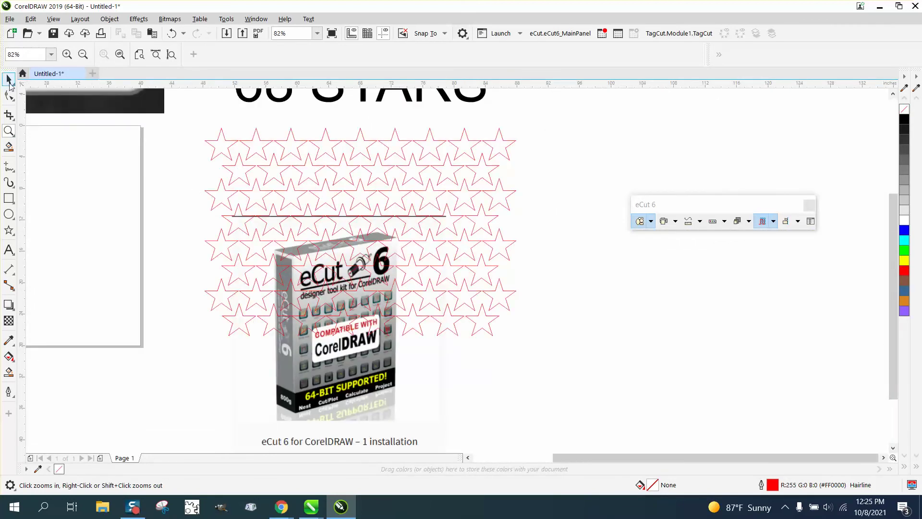
left_click(328, 187)
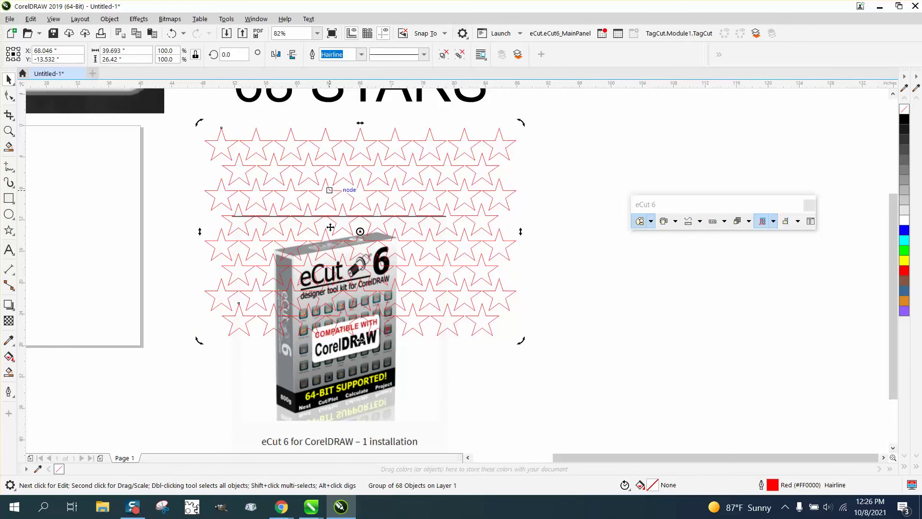
scroll(330, 227, "down", 5)
left_click(378, 224)
left_click_drag(378, 223, 315, 224)
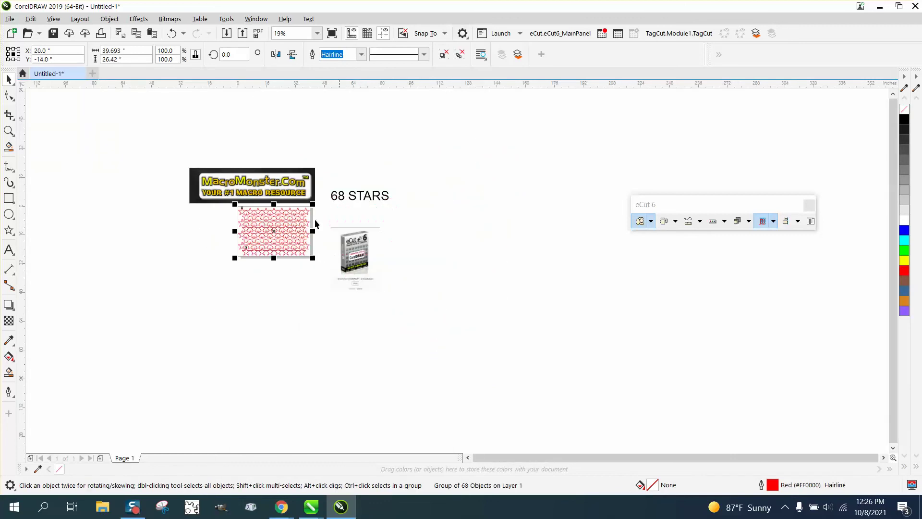
Delete the eCut product image, the '68 STARS' heading and the MacroMonster logo.
left_click(359, 239)
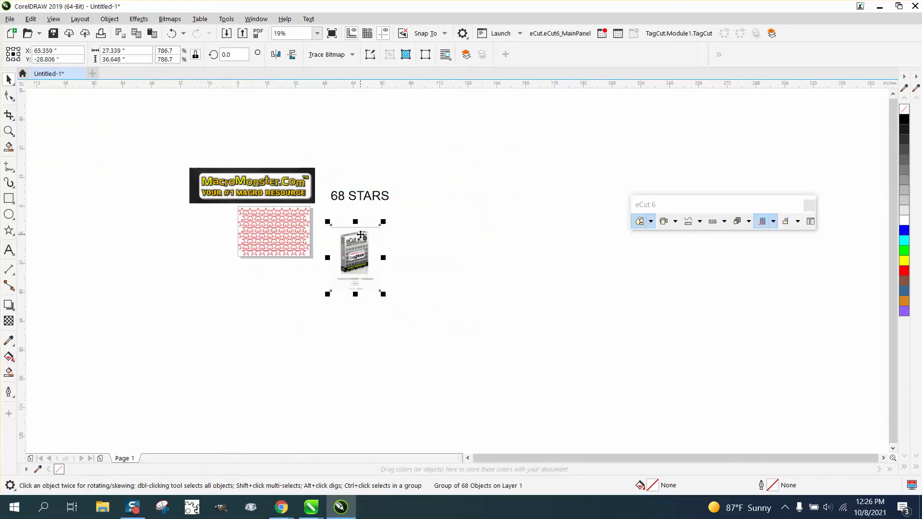
key("Delete")
left_click(357, 196)
key("Delete")
left_click(252, 185)
key("Delete")
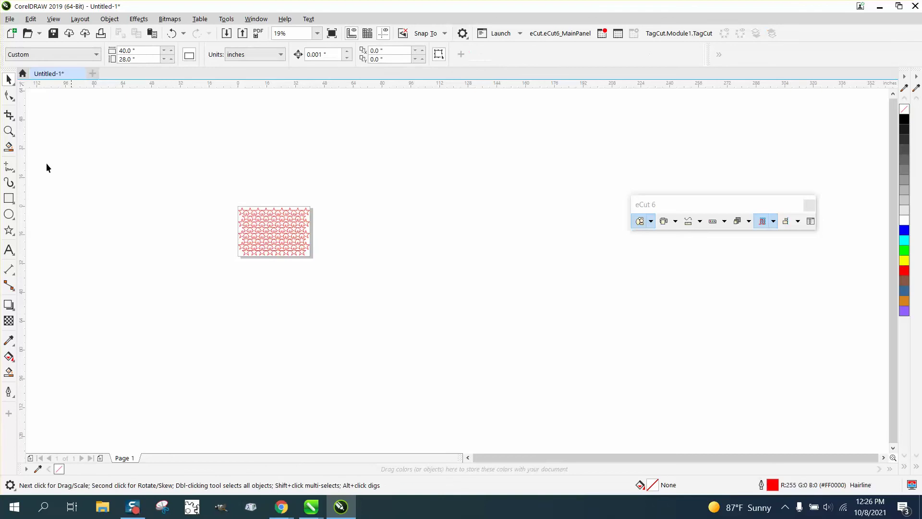
Ungroup the 68-star group with Object > Group > Ungroup and select the top-left star.
left_click(9, 131)
left_click_drag(227, 196, 370, 268)
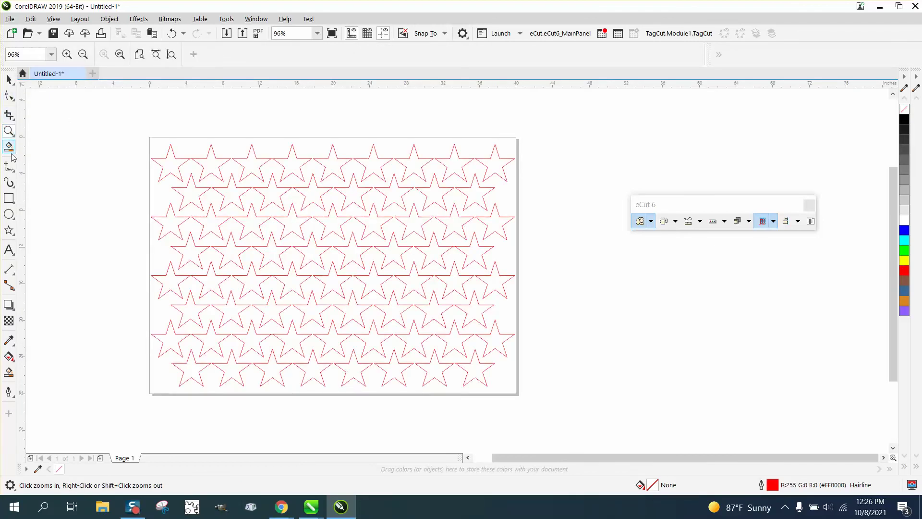
left_click(9, 79)
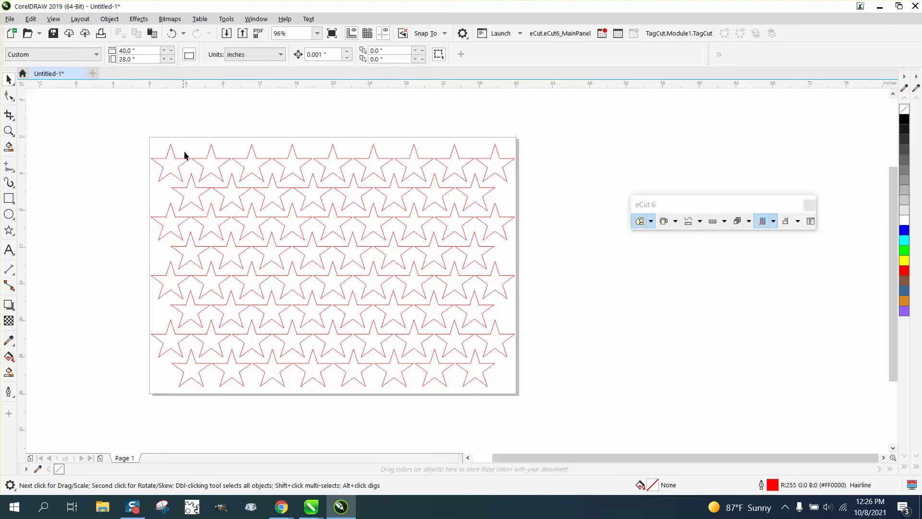
left_click(179, 160)
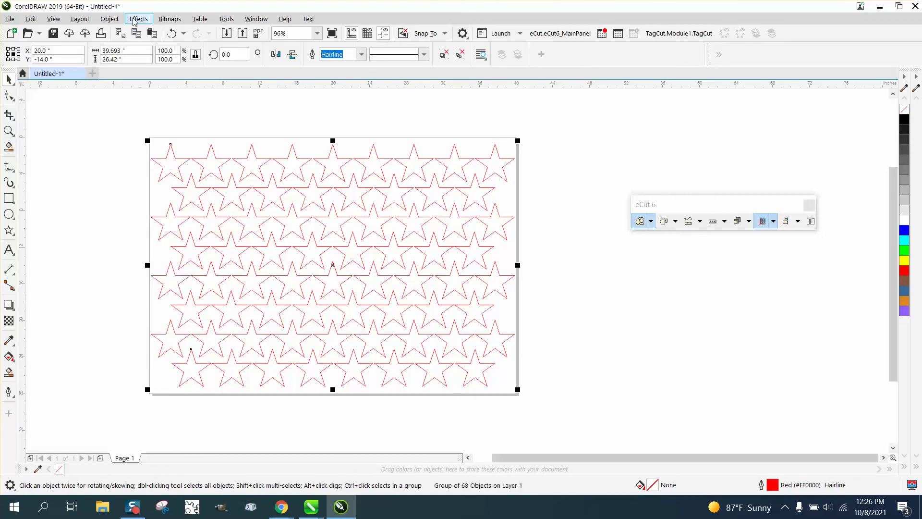
left_click(110, 19)
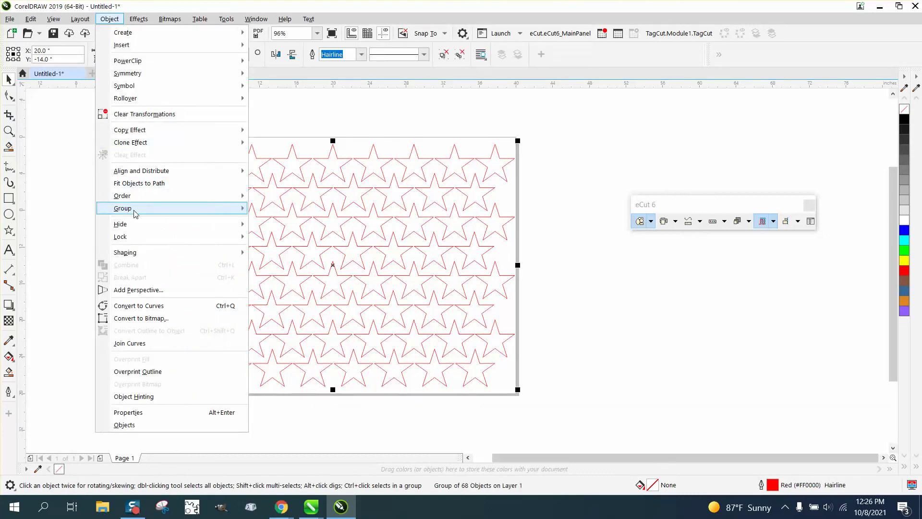
mouse_move(122, 209)
left_click(278, 222)
left_click(173, 154)
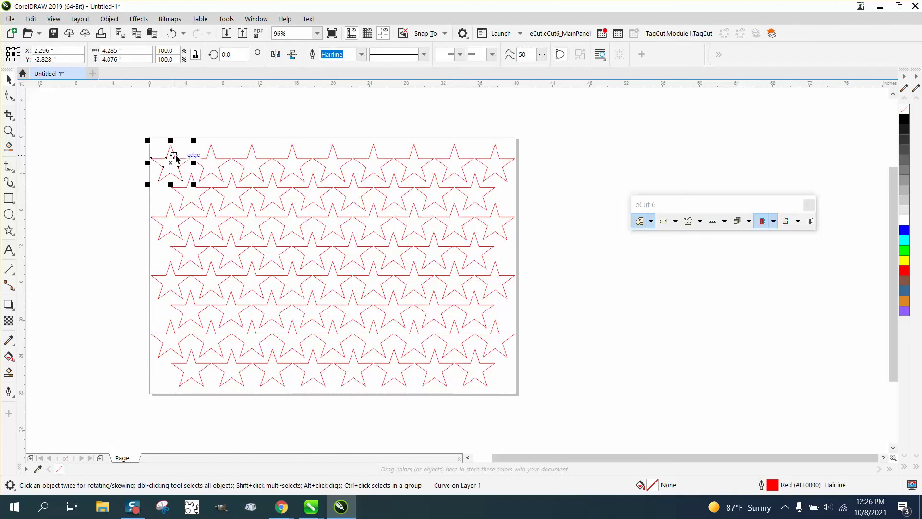
key("Tab")
key("Tab")
key("Tab")
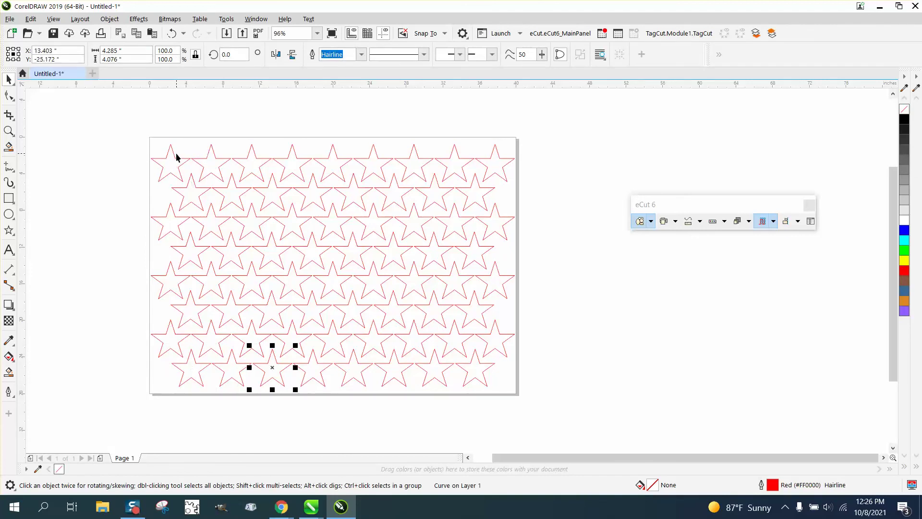
key("Tab")
key("Tab")
key("Tab")
key("Tab")
key("Tab")
key("Tab")
key("Tab")
key("Tab")
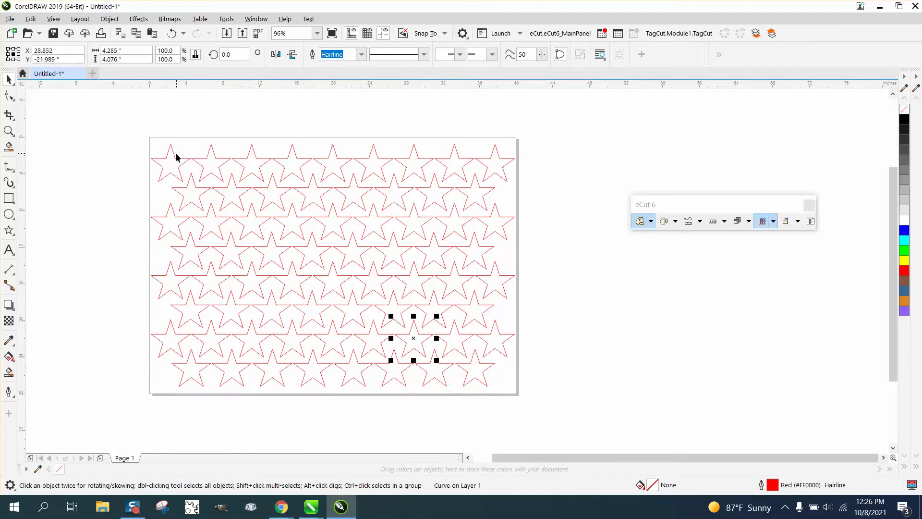
key("Tab")
key("Tab")
key("Tab")
key("Tab")
key("Tab")
key("Tab")
key("Tab")
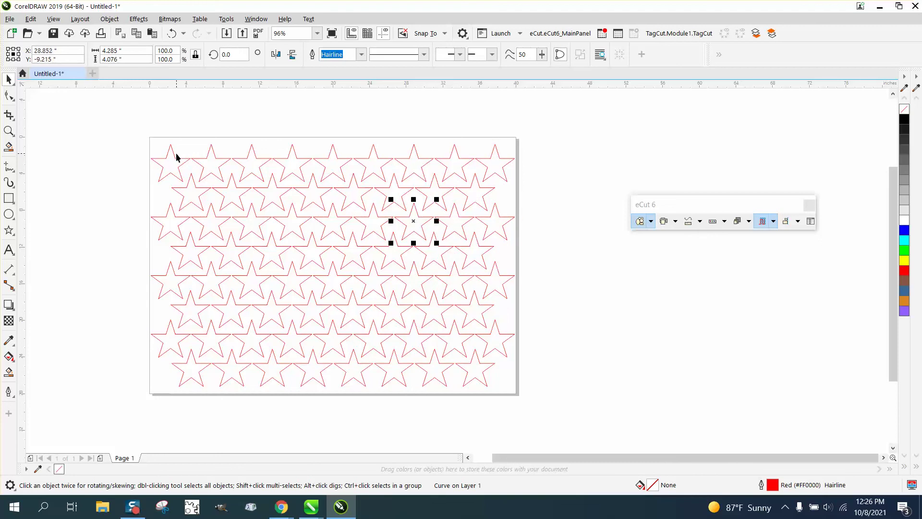
key("Tab")
key("Tab")
key("Tab")
key("Tab")
key("Tab")
key("Tab")
key("Tab")
key("Tab")
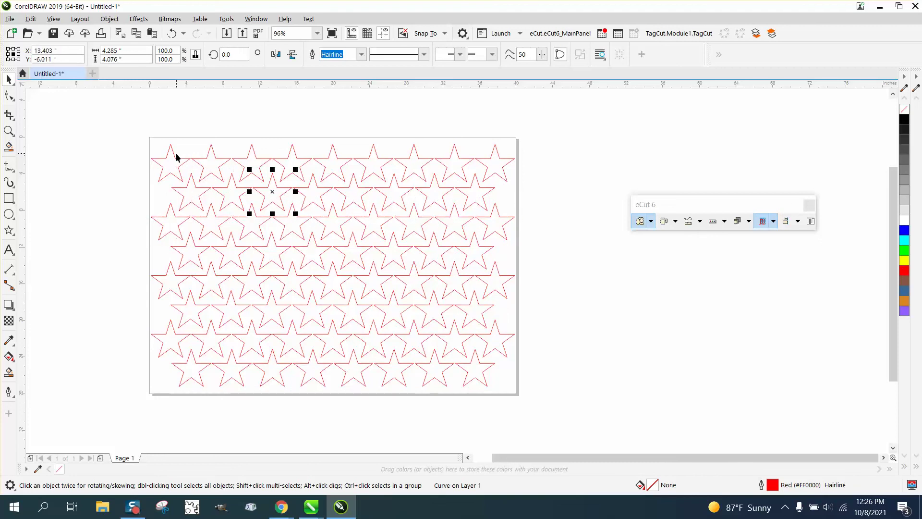
key("Tab")
key("Tab")
key("Tab")
key("Tab")
key("Tab")
key("Tab")
key("Tab")
key("Tab")
key("Tab")
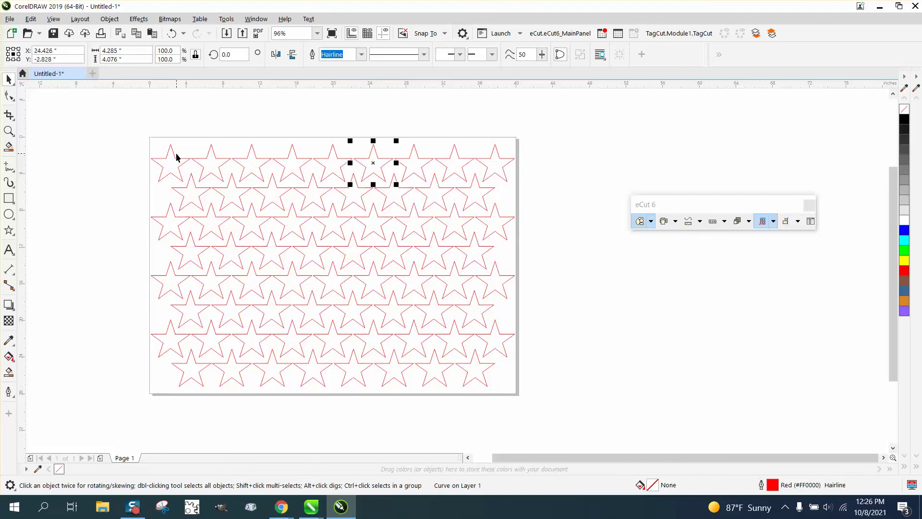
key("Tab")
key("Tab")
key("Tab")
key("Tab")
key("Tab")
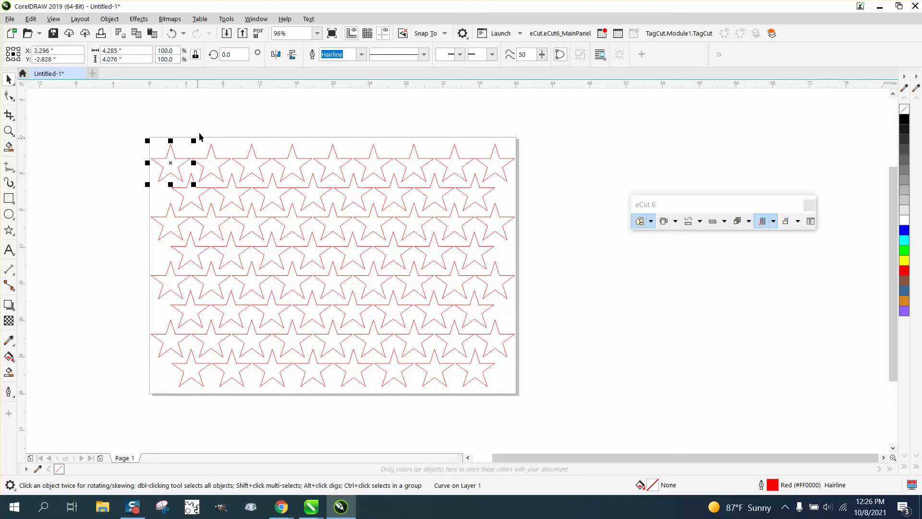